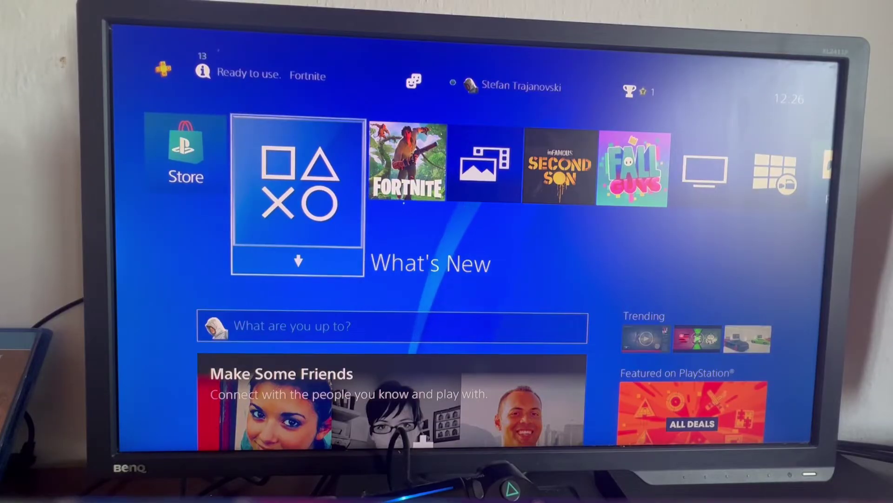
- Open Settings, go to Themes and open the Select Theme list
key("Up")
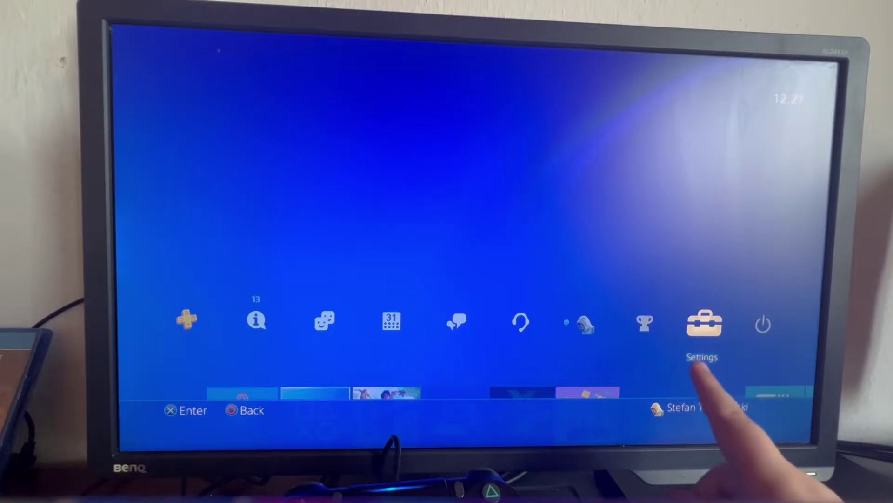
key("Return")
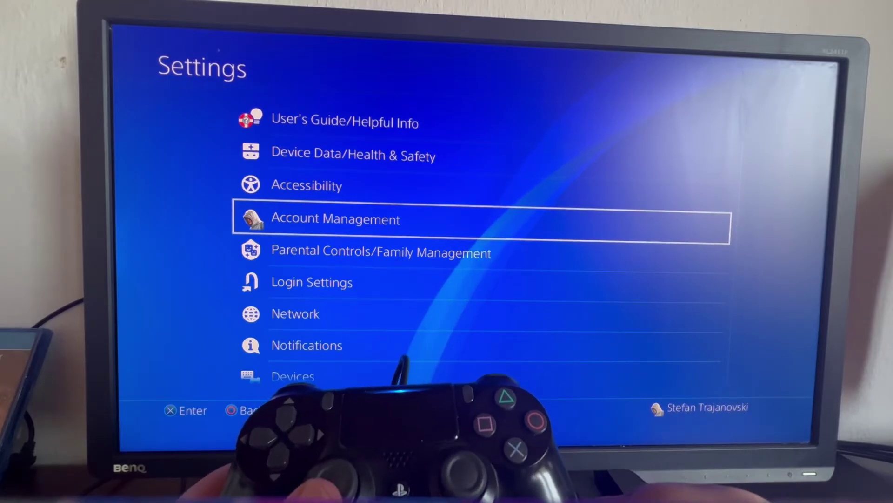
key("Down")
key("Down")
key("Down")
key("Down")
key("Down")
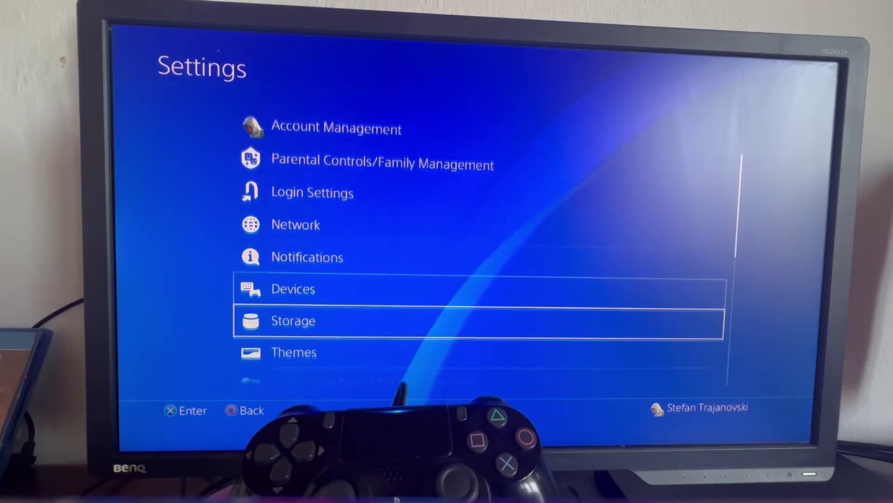
key("Down")
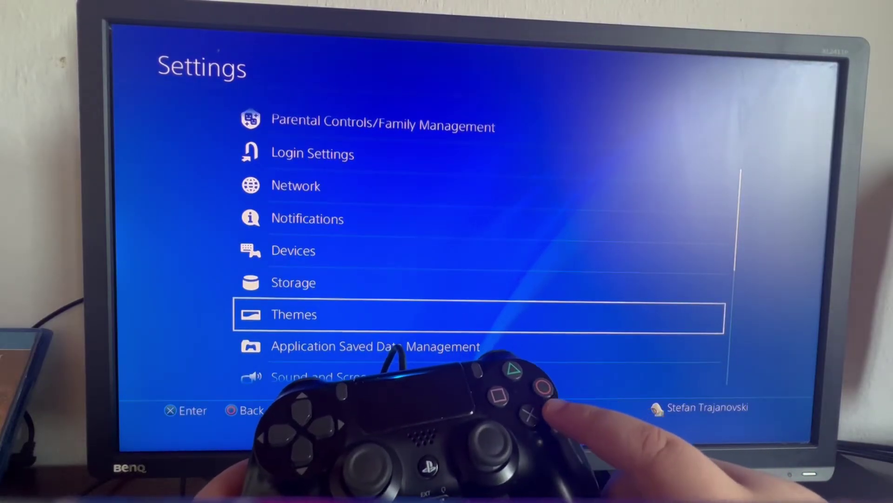
key("Return")
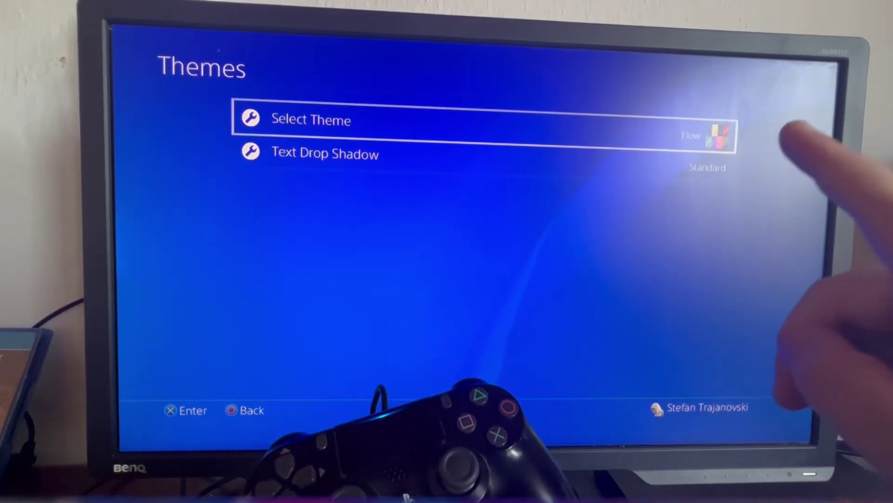
key("Return")
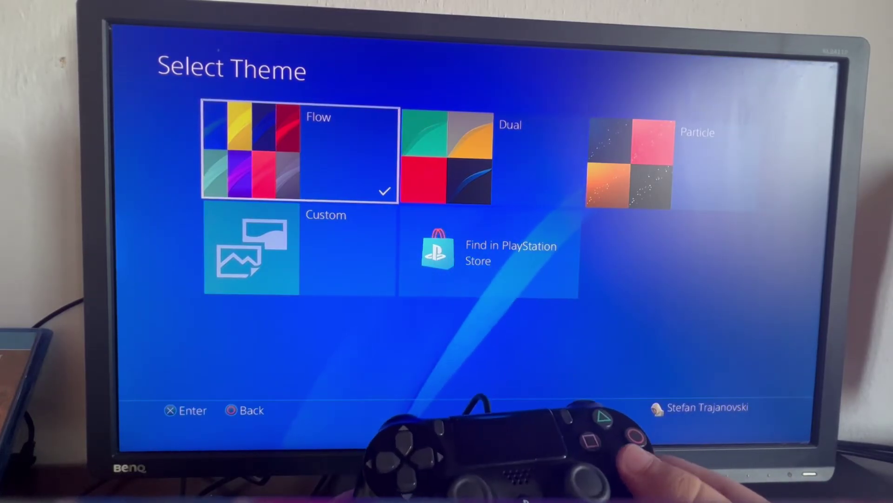
- Preview the Flow theme's colours: dark blue, red, light blue, purple and pink
key("Return")
key("Right")
key("Right")
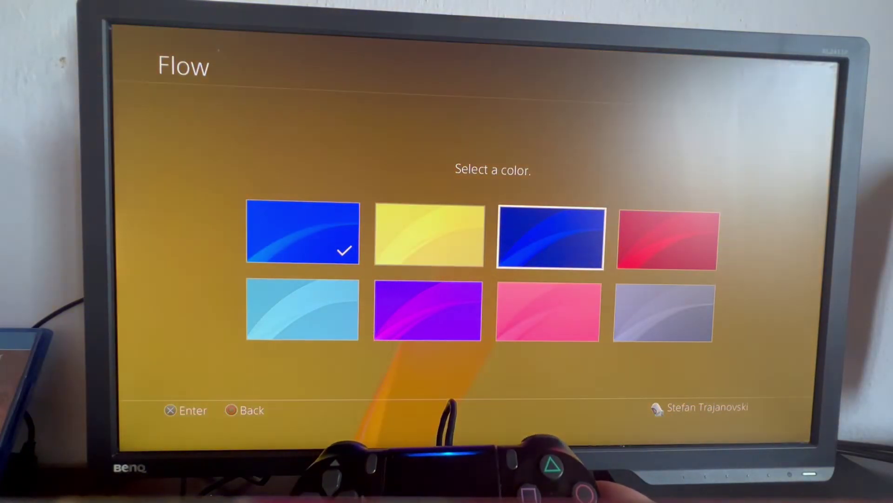
key("Right")
key("Down")
key("Left")
key("Left")
key("Left")
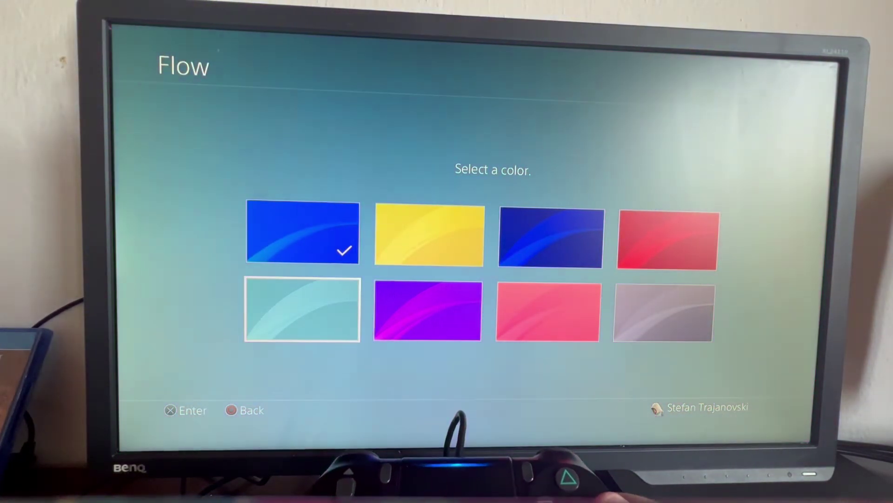
key("Right")
key("Right")
- Preview the Dual theme's yellow, red and dark blue colours
key("Escape")
key("Right")
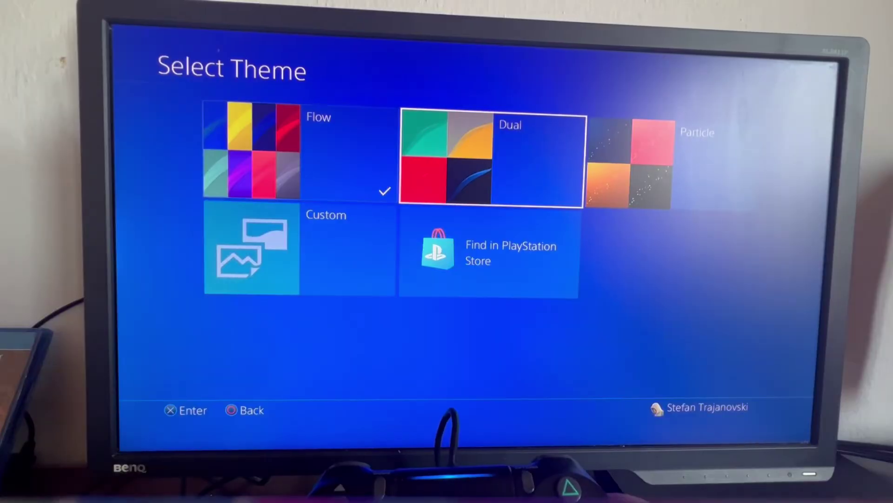
key("Return")
key("Right")
key("Right")
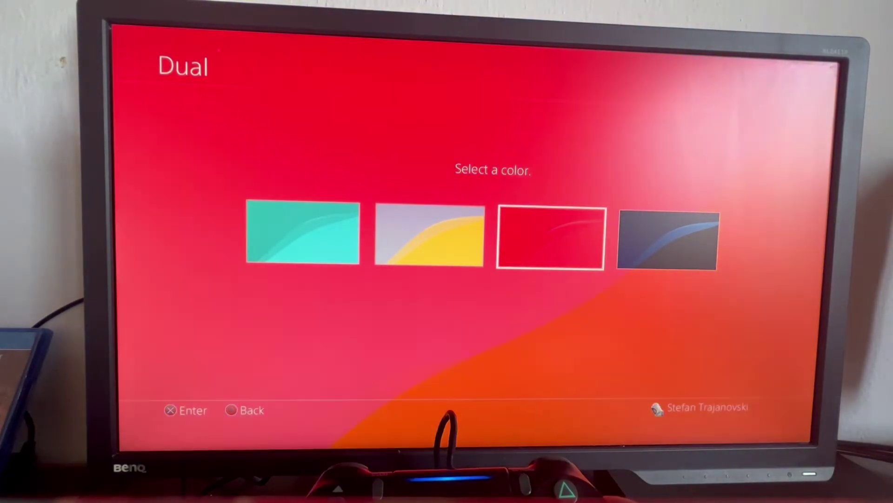
key("Right")
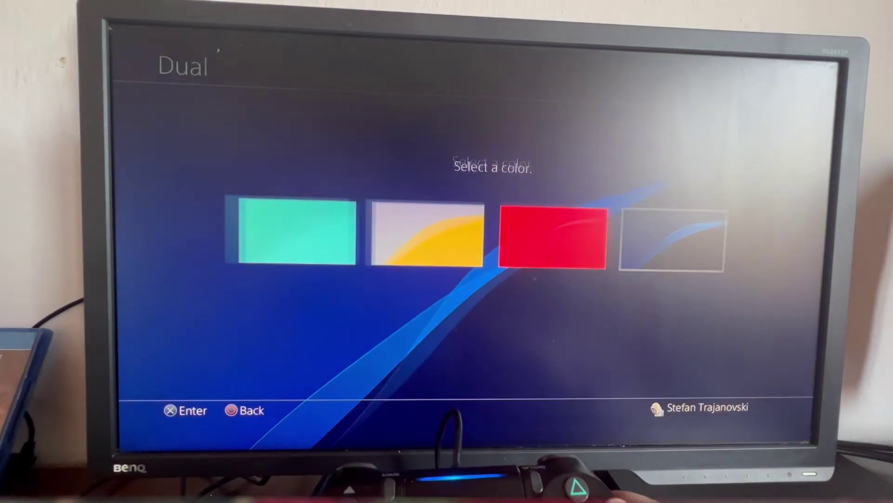
key("Escape")
- Preview the Particle theme's colours, then return to the grid and highlight Custom
key("Right")
key("Return")
key("Right")
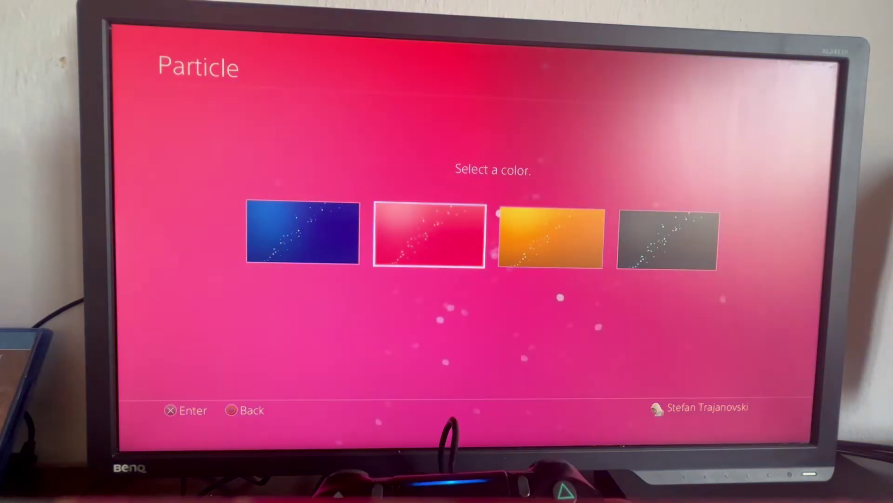
key("Right")
key("Right")
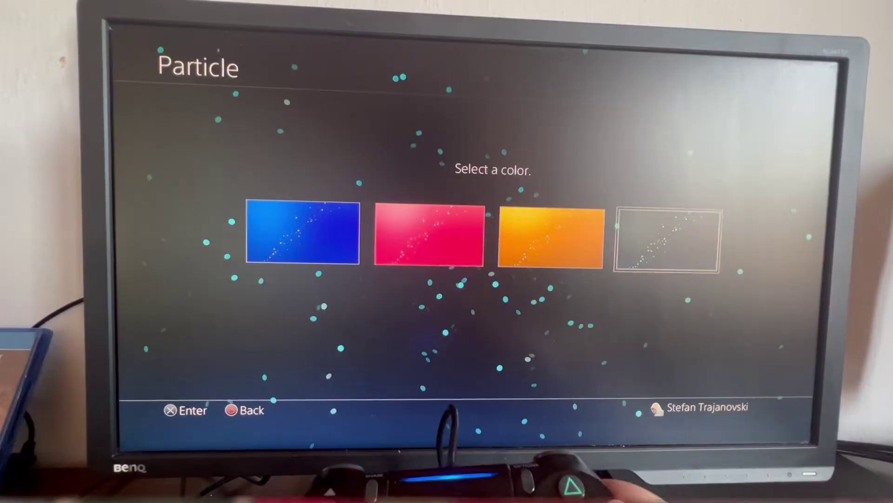
key("Escape")
key("Down")
key("Left")
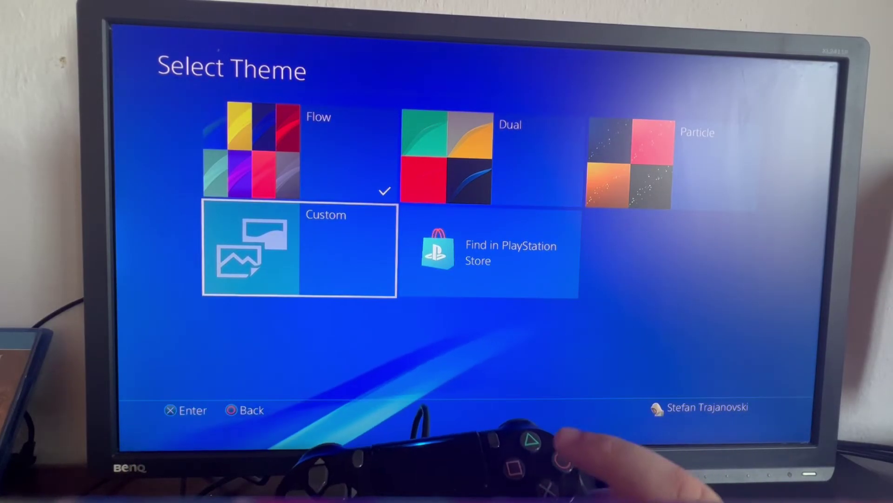
- Open the Custom theme and browse the System Storage 'All' screenshots for an image
key("Return")
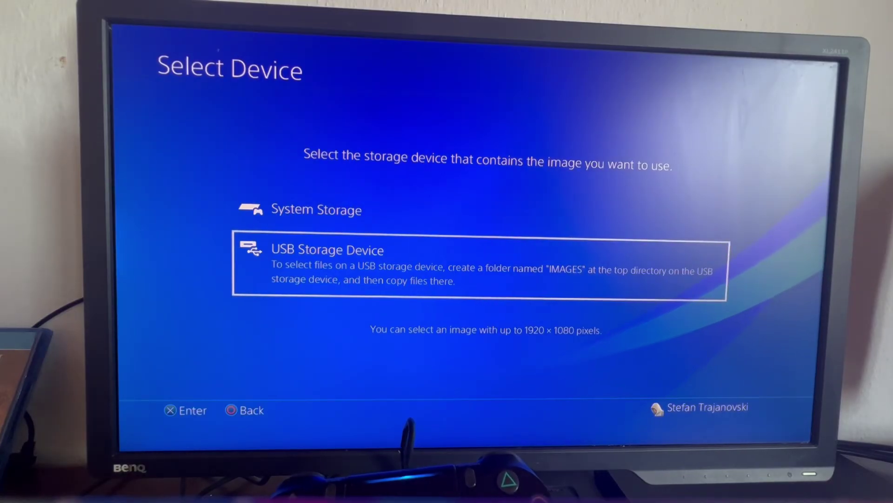
key("Up")
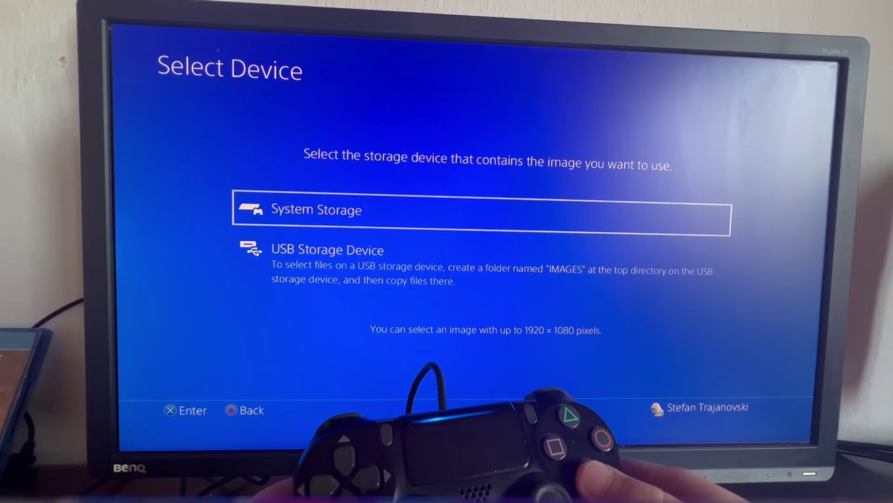
key("Return")
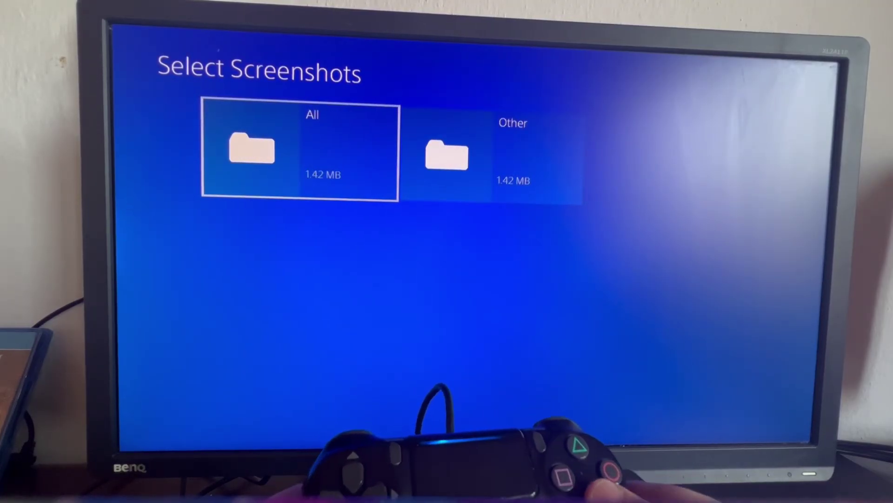
key("Return")
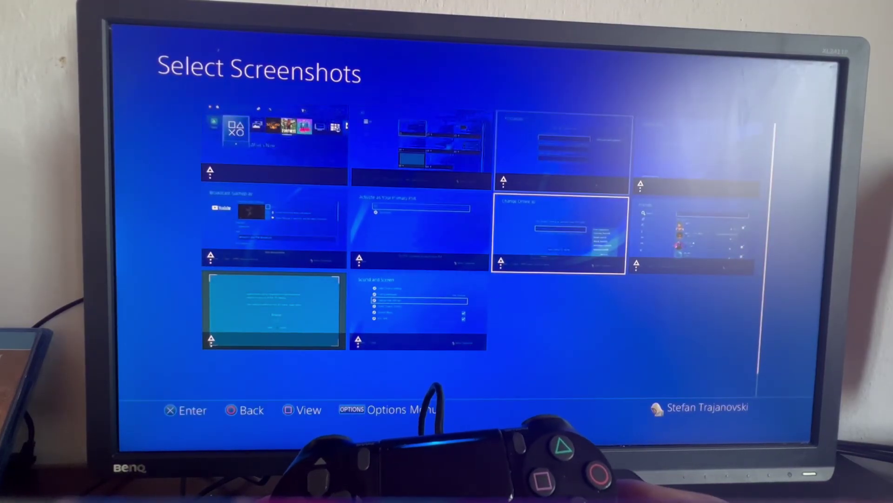
key("Down")
- Leave the screenshot picker without choosing an image, back to the Custom theme page
key("Escape")
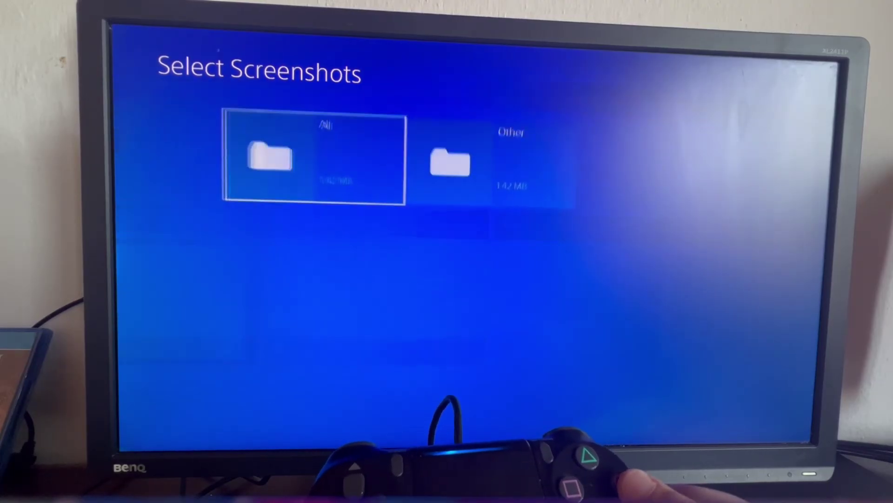
key("Escape")
key("Escape")
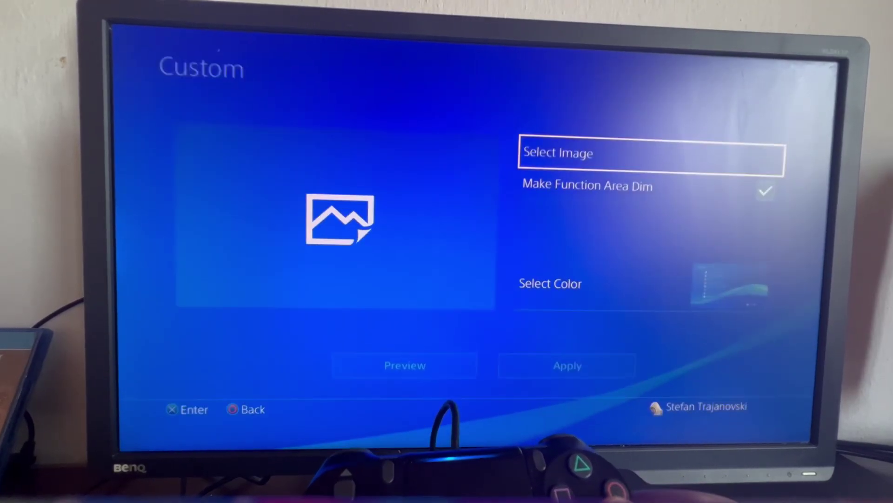
key("Escape")
- Apply the dark grey Particle colour and return to the home screen's game tiles
key("Up")
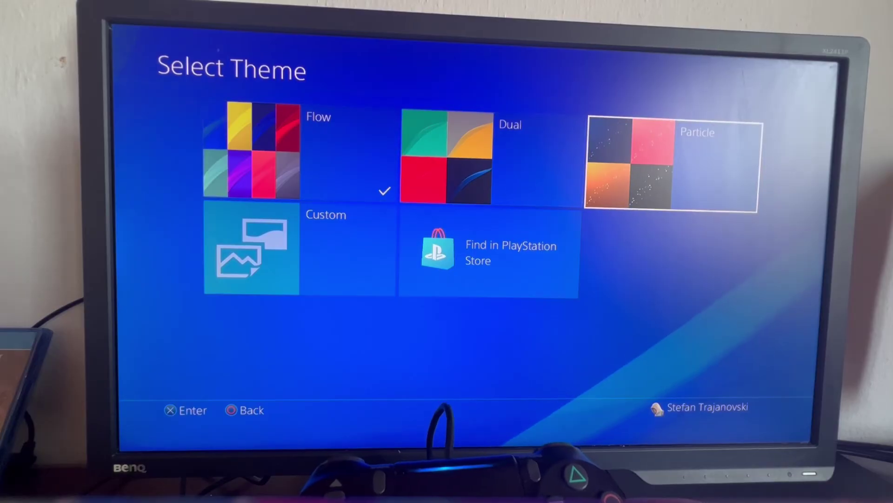
key("Return")
key("Right")
key("Right")
key("Right")
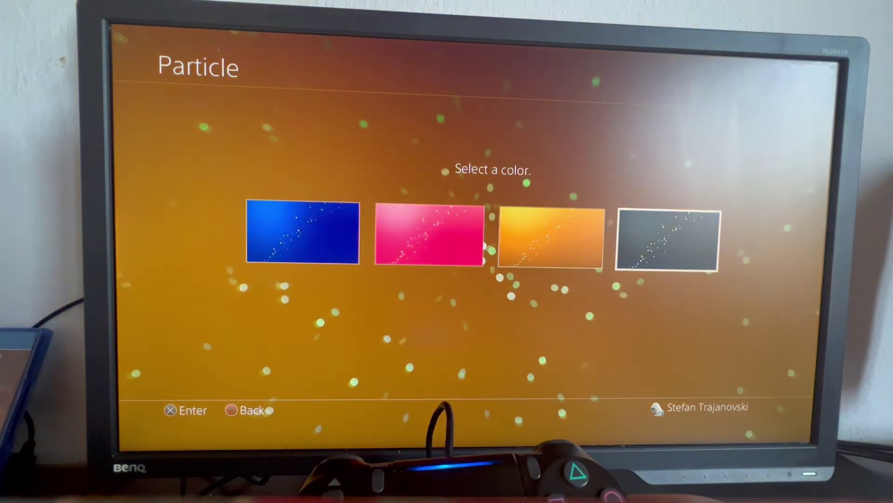
key("Return")
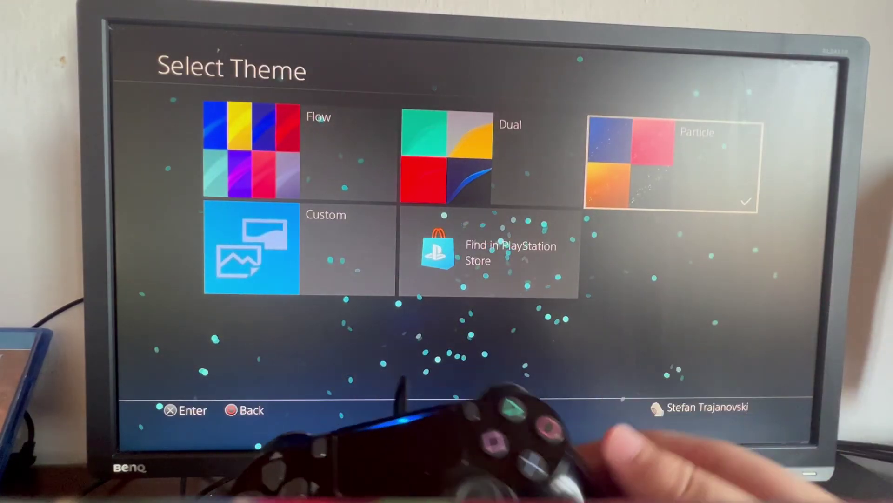
key("Escape")
key("Escape")
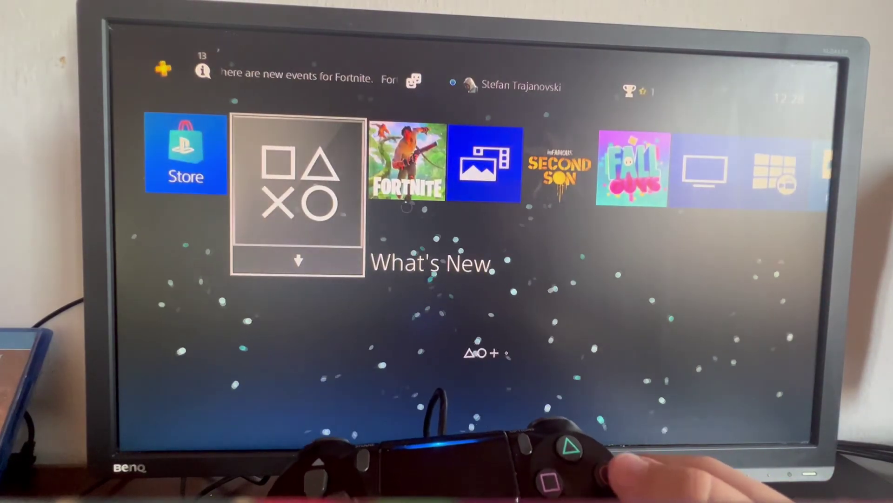
key("Right")
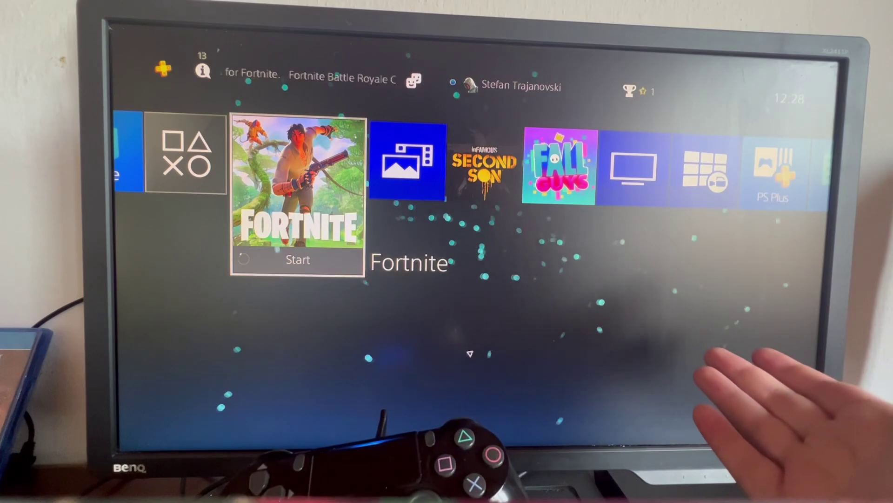